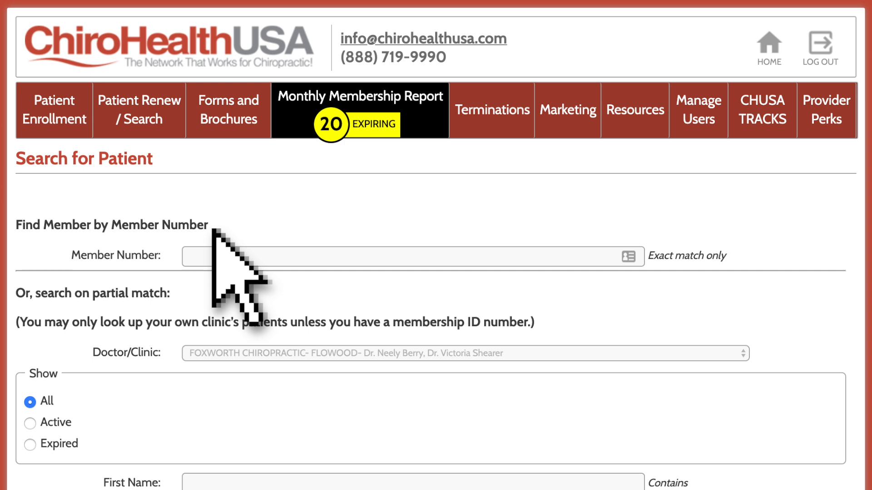
Search for the patient by entering the exact member number.
scroll(213, 229, down, 5)
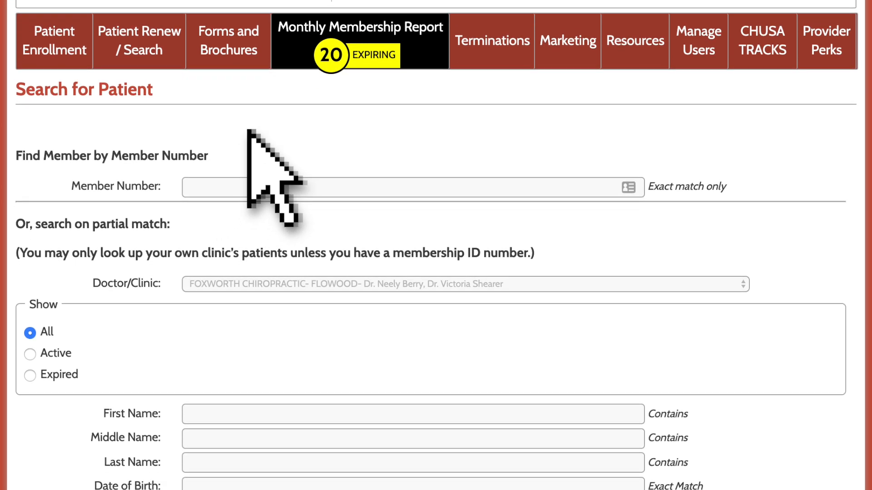
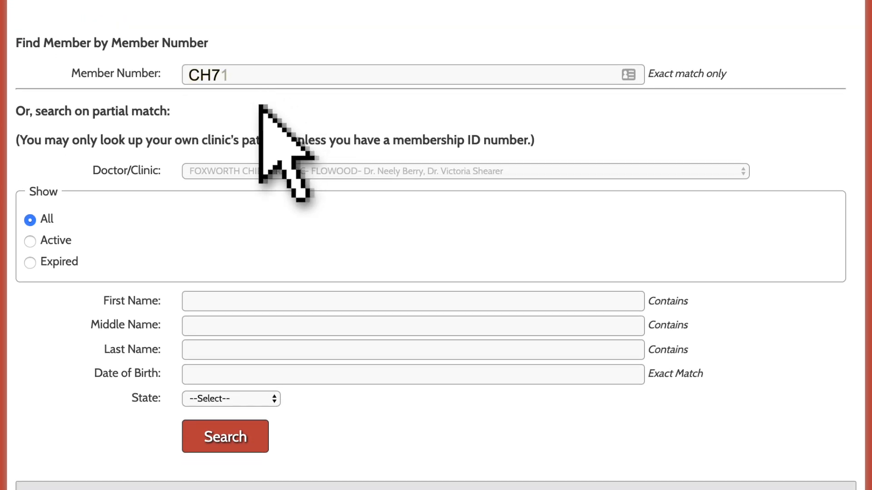
click(228, 428)
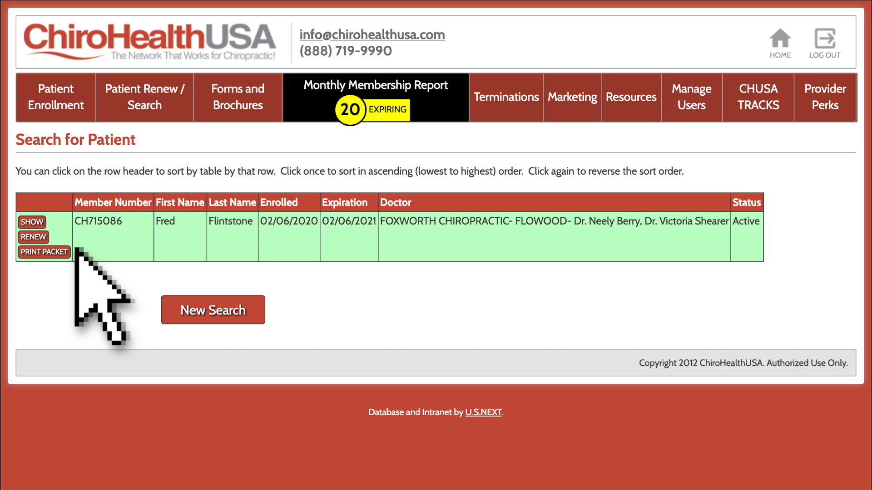
Start a new patient search and run it with Show set to All and every partial-match field left blank.
click(213, 309)
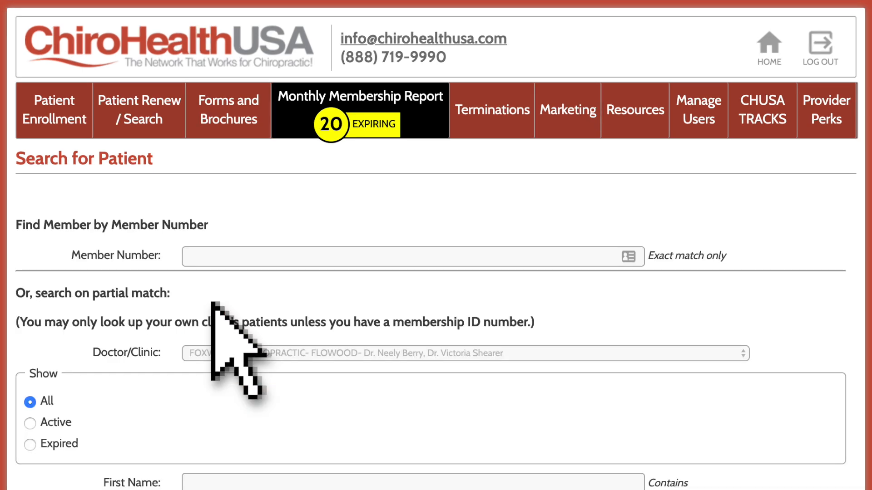
scroll(213, 309, down, 4)
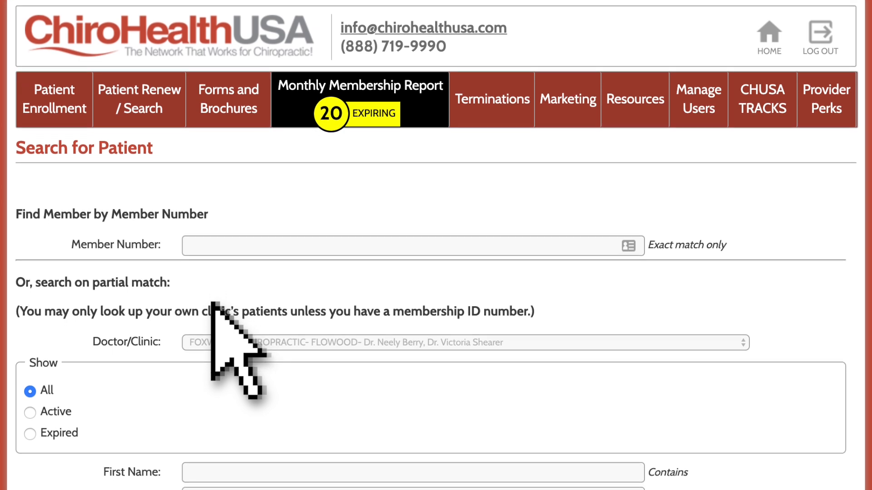
scroll(211, 303, down, 3)
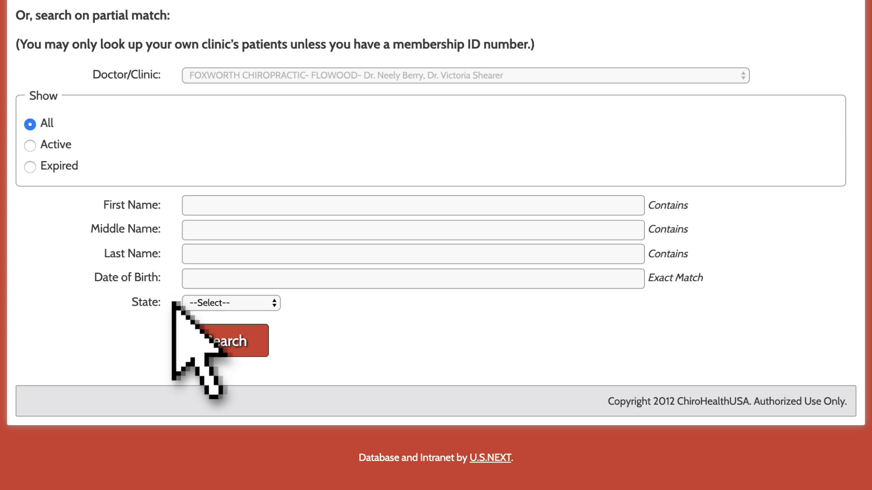
click(226, 341)
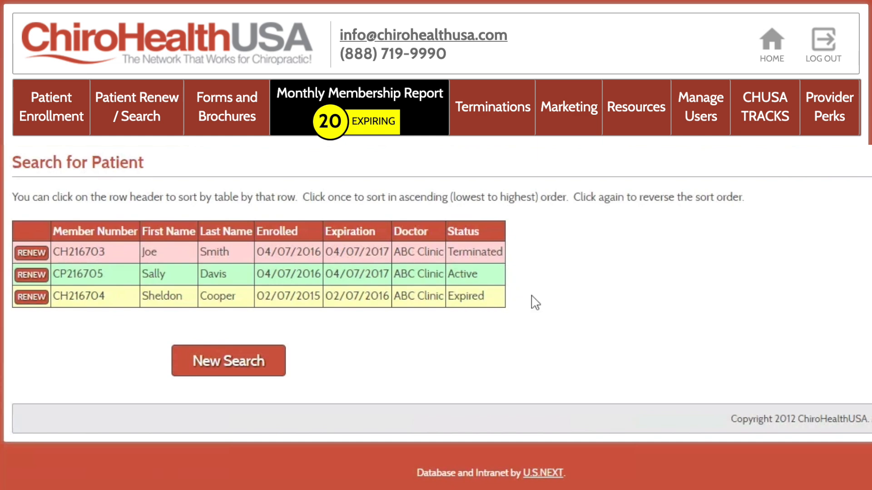
Sort the patient search results by last name, by expiration date, and finally by status.
click(229, 234)
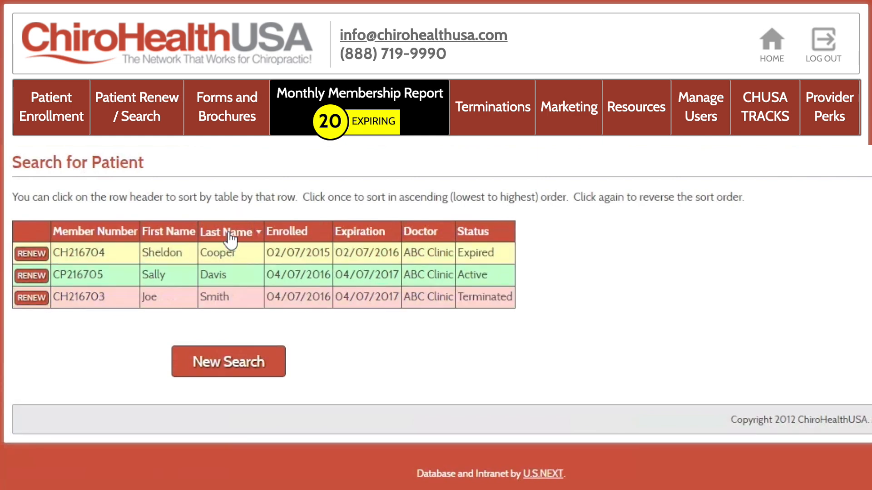
click(360, 232)
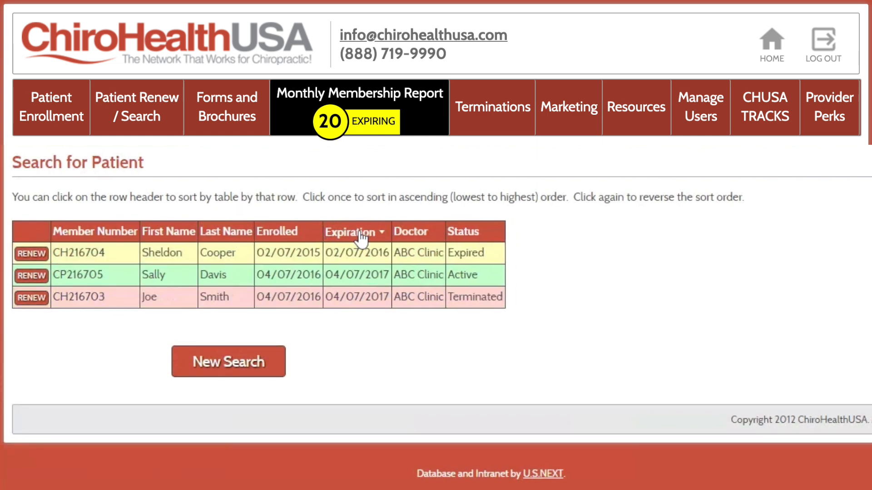
click(463, 232)
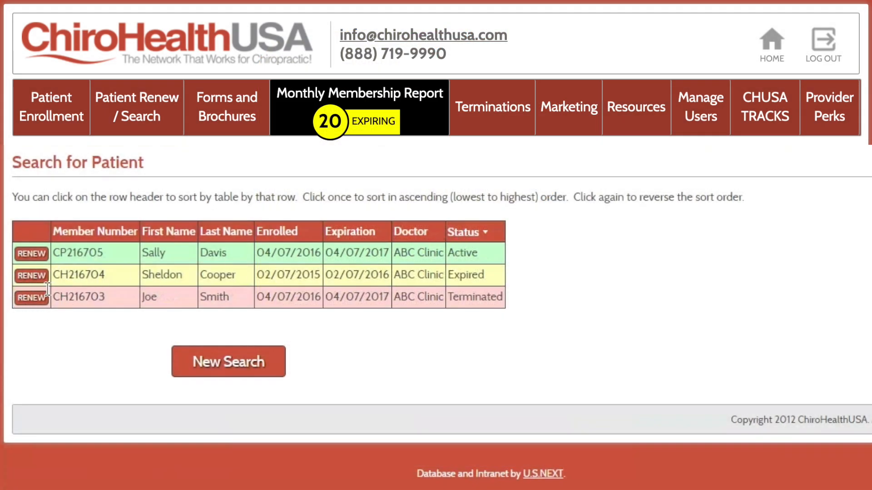
Open the renewal form for the terminated member and turn off paperless delivery of the membership packet.
click(33, 299)
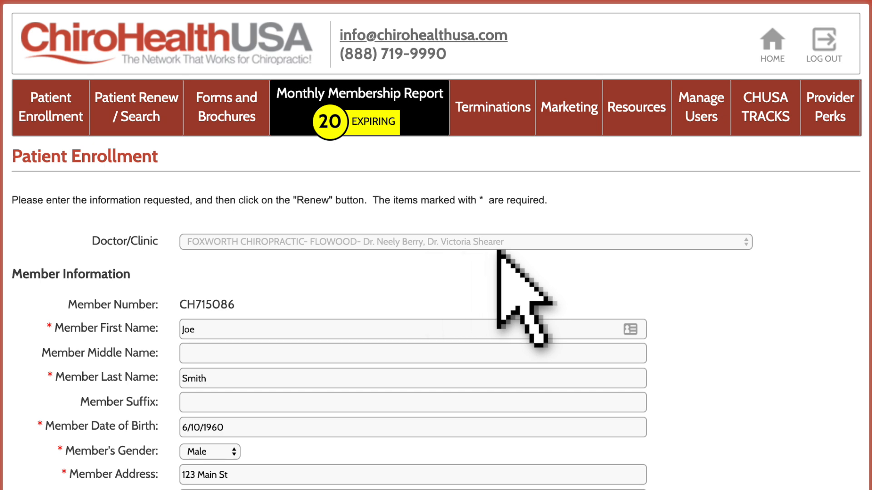
scroll(512, 251, down, 5)
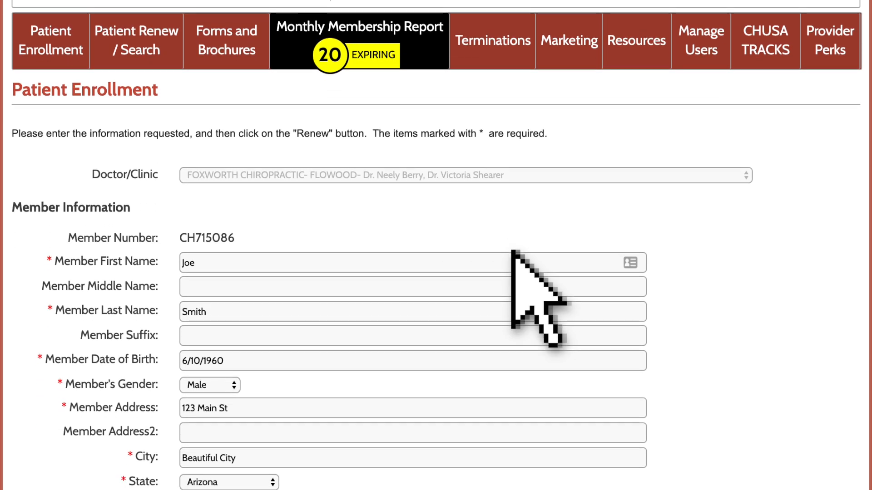
scroll(512, 251, down, 8)
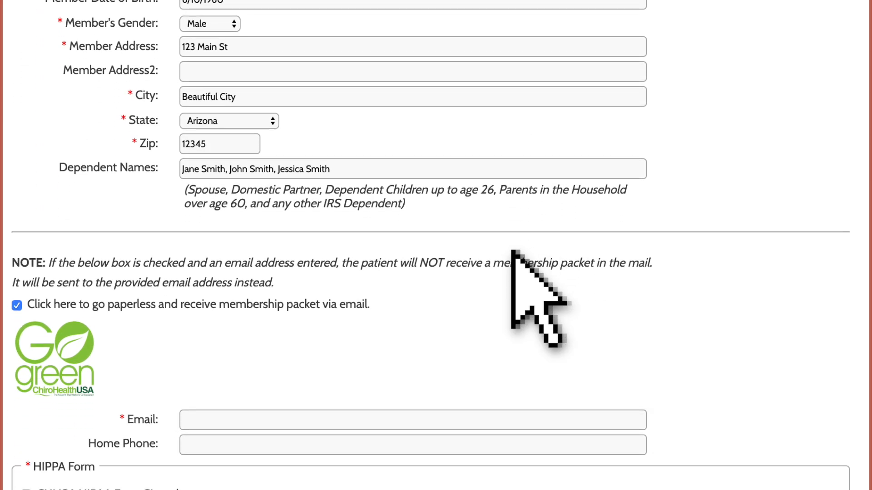
scroll(513, 251, down, 1)
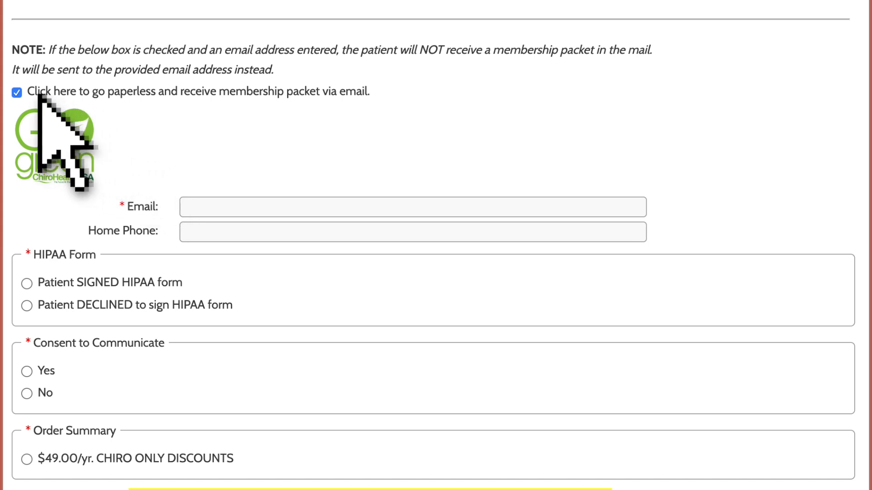
click(15, 89)
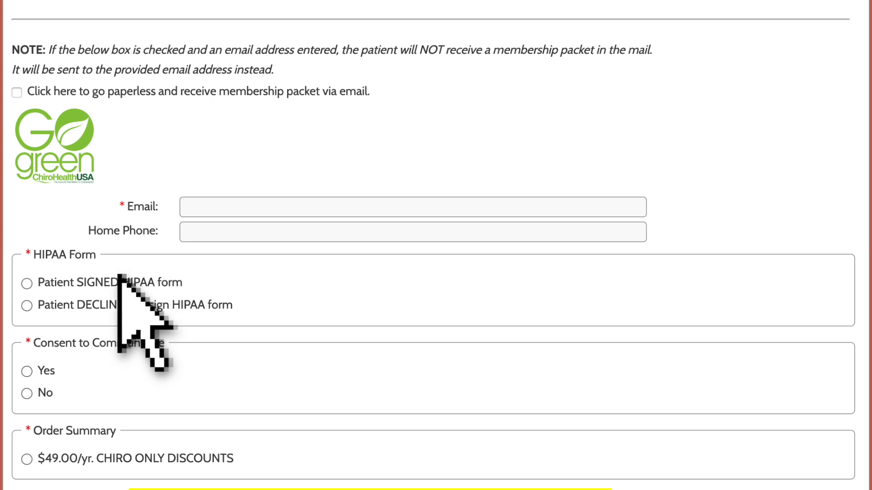
Mark the HIPAA form as signed by the patient and set Consent to Communicate to Yes, accepting both verifications.
click(25, 279)
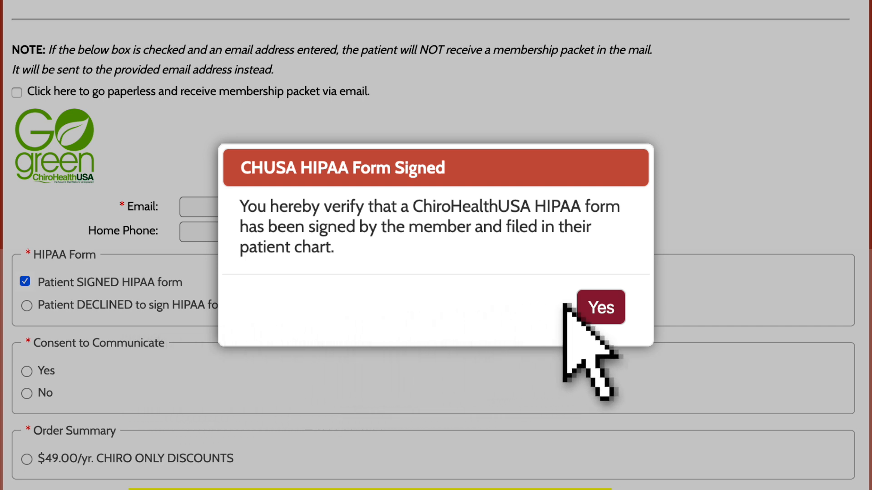
click(597, 305)
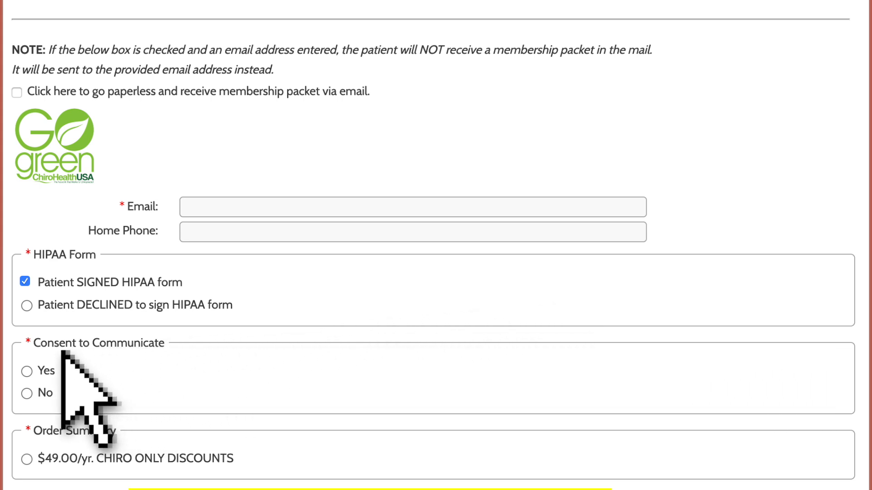
click(26, 370)
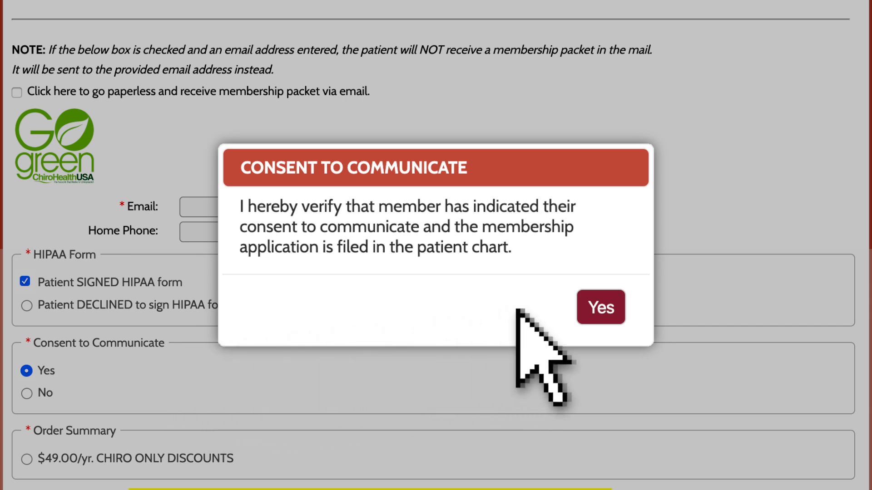
click(598, 301)
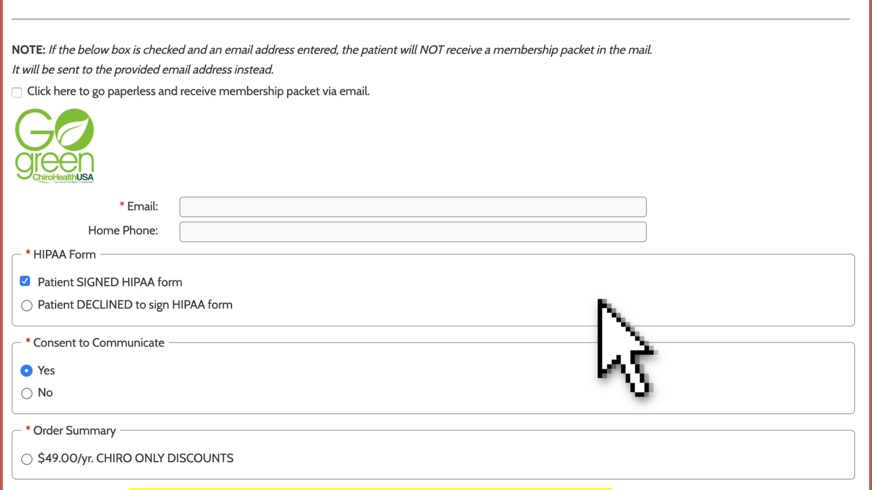
Choose the $49.00/yr. CHIRO ONLY DISCOUNTS plan in the order summary, with Credit Card as the payment method.
scroll(598, 301, down, 10)
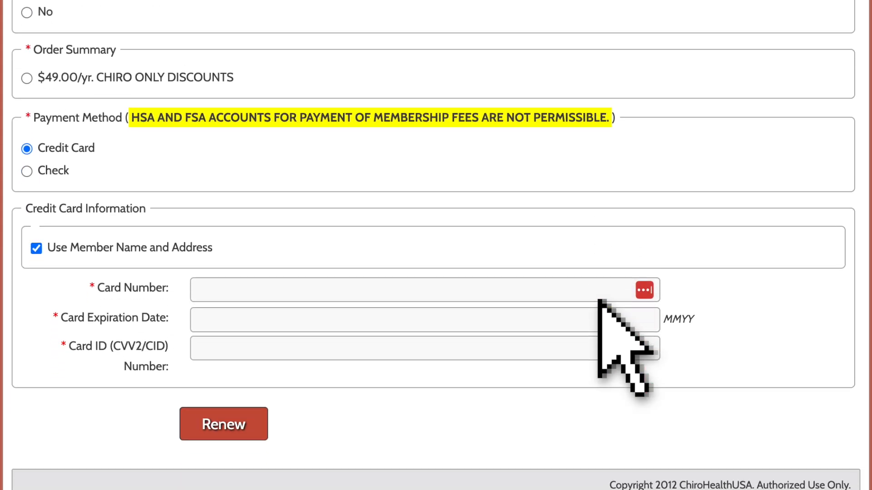
scroll(598, 300, down, 1)
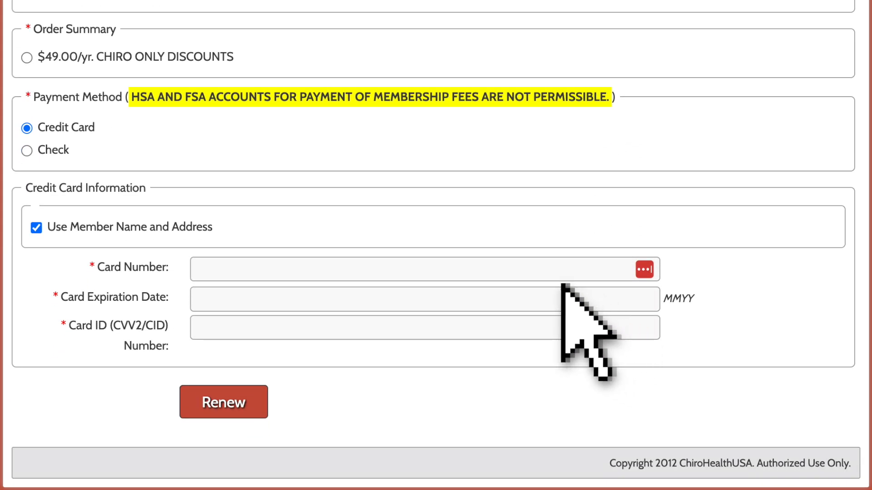
click(26, 56)
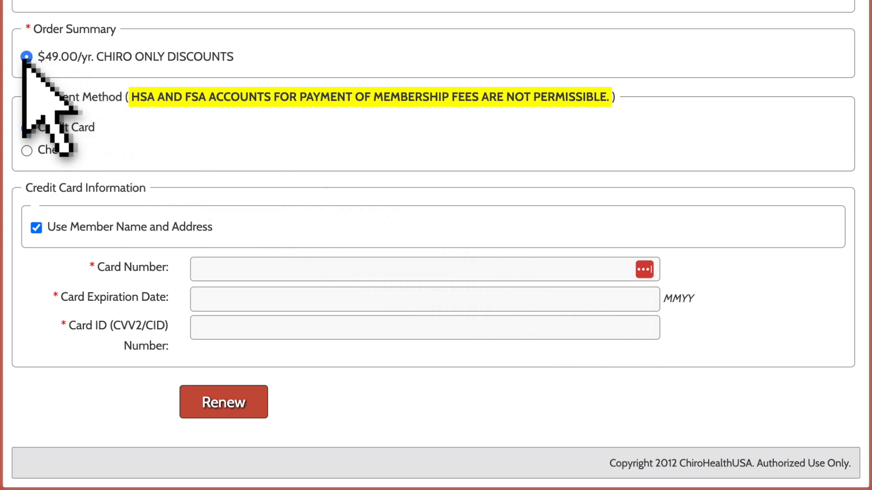
click(26, 126)
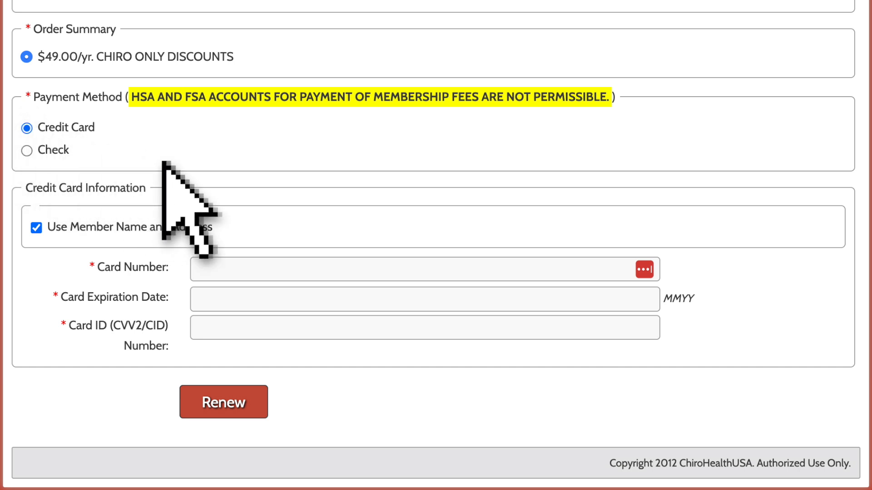
Fill in the card number, card expiration date and card ID fields, and submit the membership renewal.
text(Joe Smit)
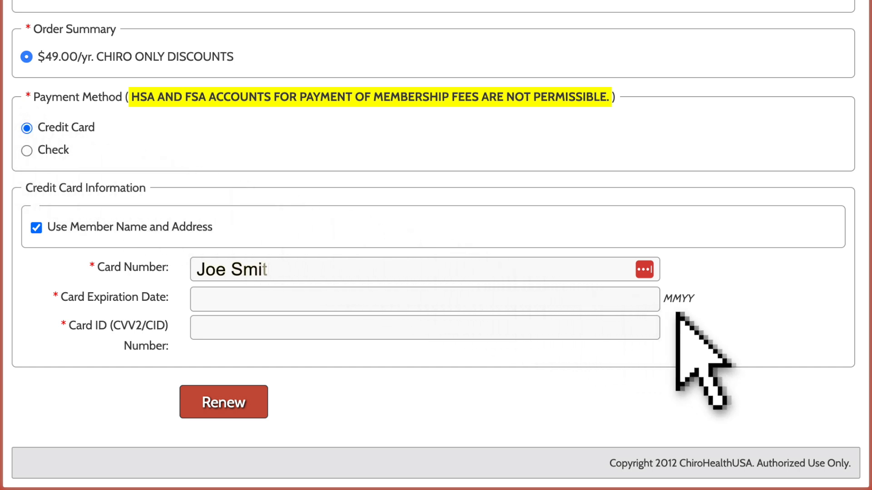
text(h)
key(Tab)
text(01/02/2029)
key(Tab)
text(1234)
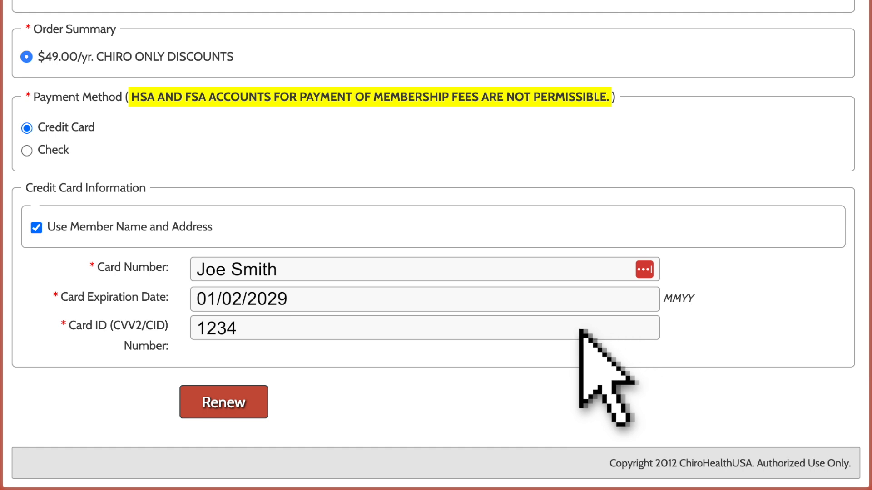
click(222, 394)
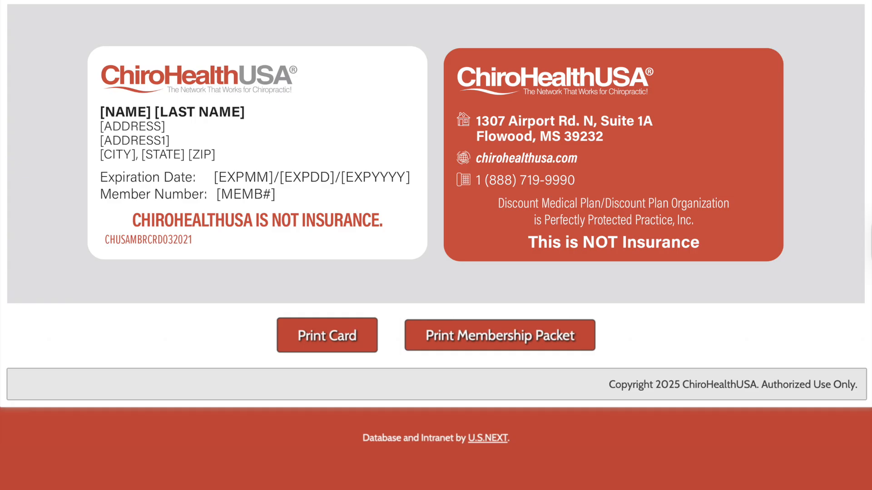